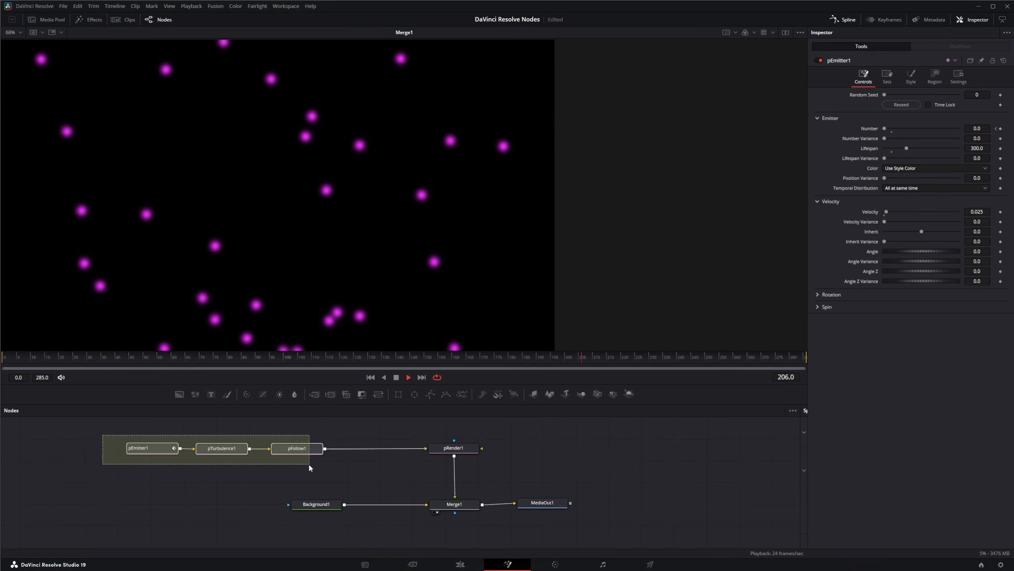
# - Inspect the pFollow1 node's controls and region settings and start playback of the particle animation
pyautogui.moveTo(309, 466); pyautogui.dragTo(311, 466)
pyautogui.moveTo(109, 427); pyautogui.dragTo(302, 471)
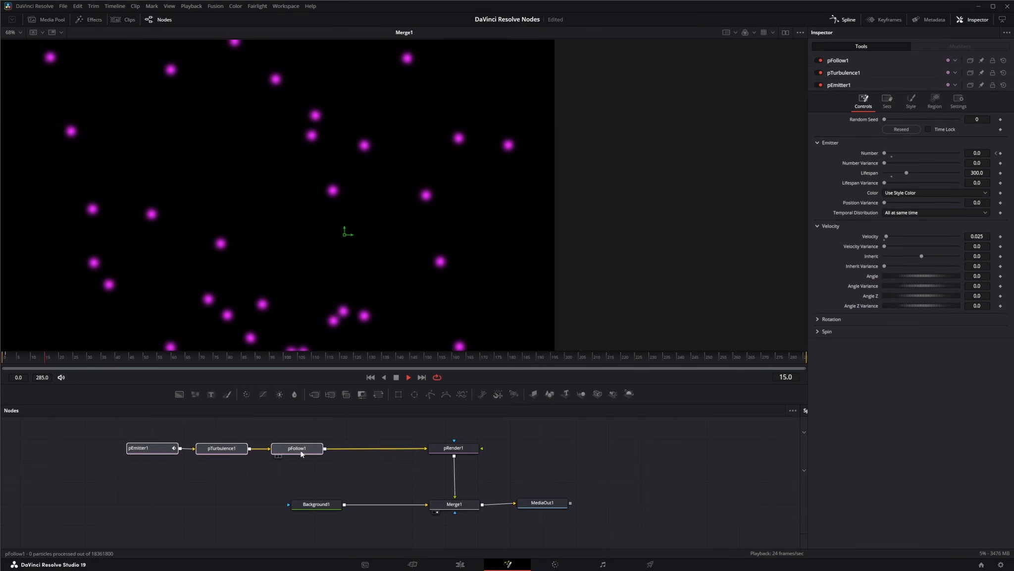
pyautogui.moveTo(118, 435); pyautogui.dragTo(314, 462)
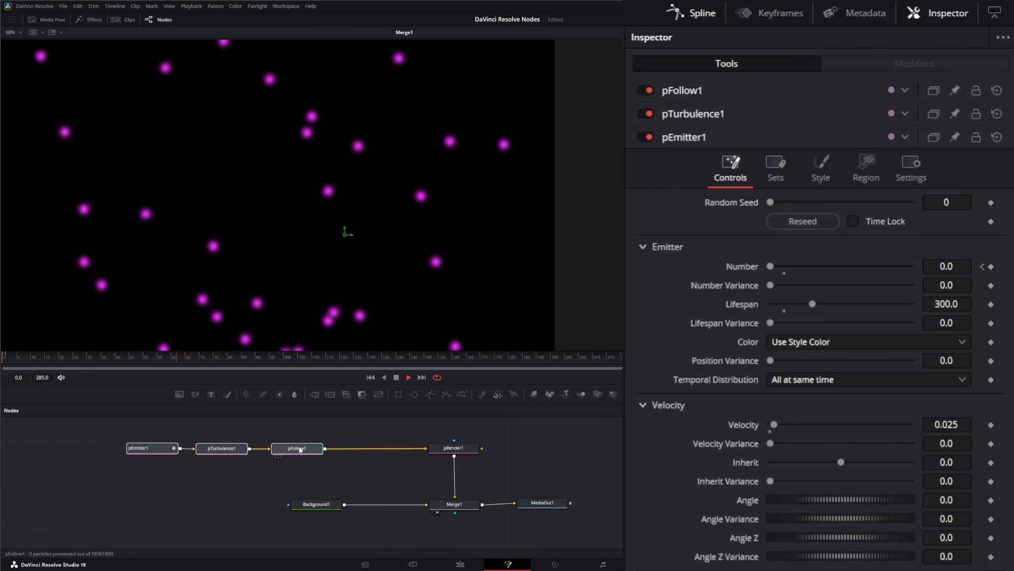
pyautogui.click(300, 449)
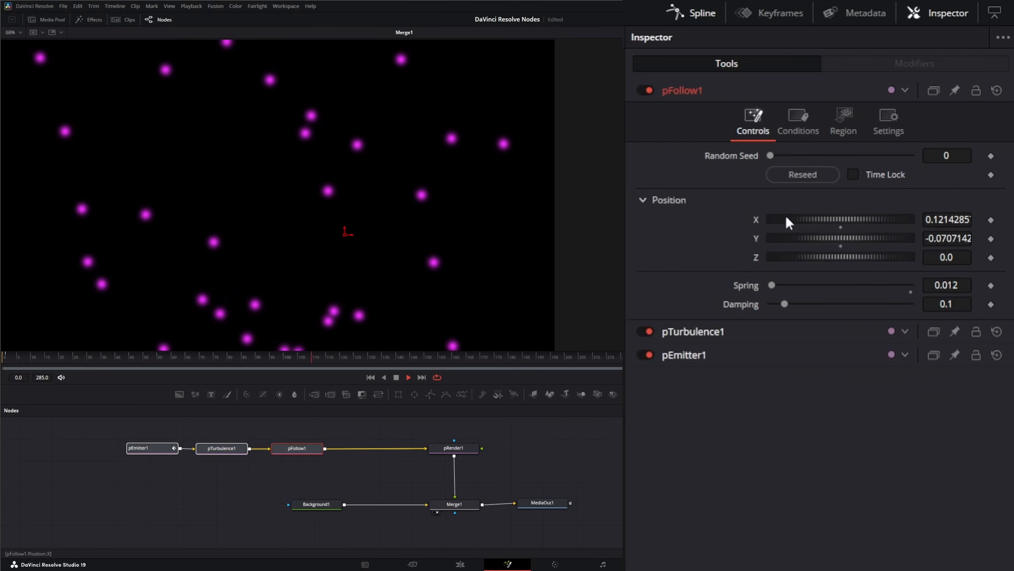
pyautogui.click(851, 122)
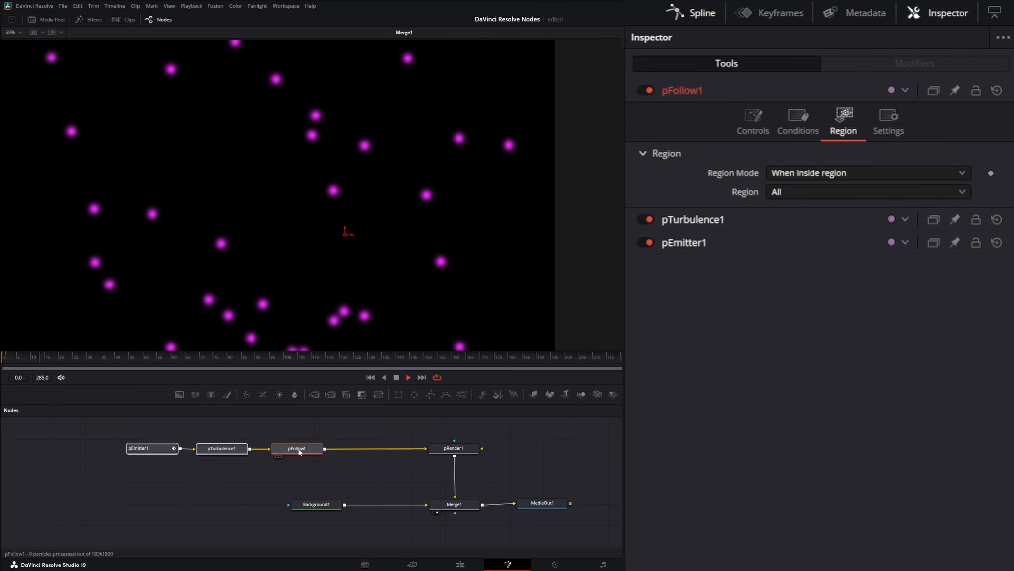
pyautogui.click(757, 131)
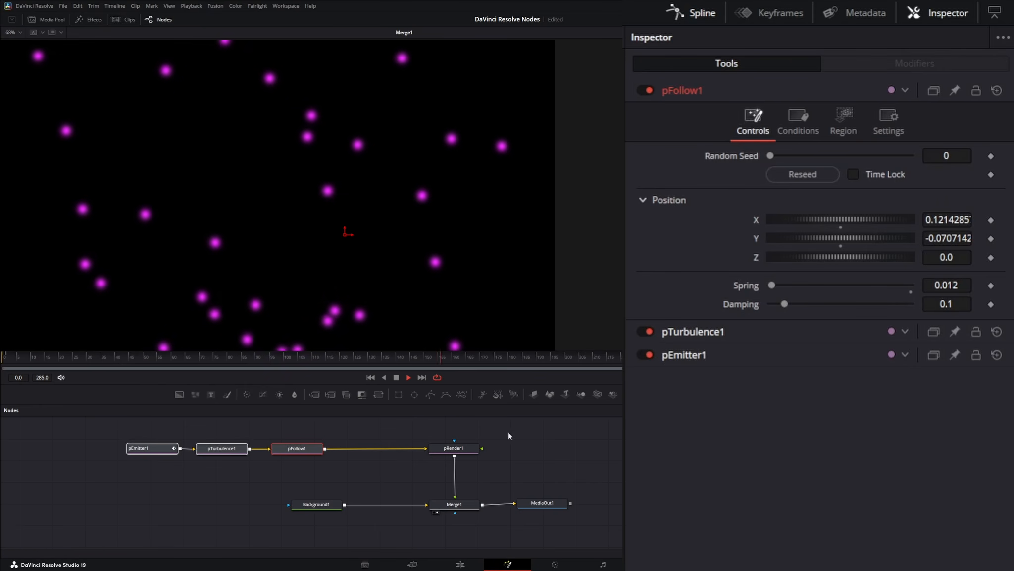
pyautogui.press('space')
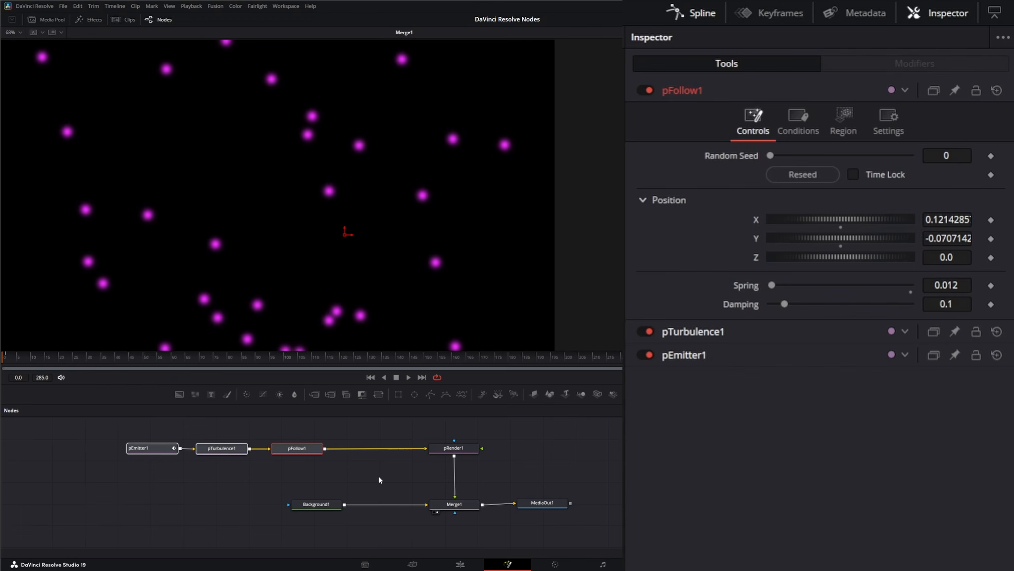
# - Insert a pFlock node into the particle chain after pFollow1
pyautogui.hotkey('shift', 'space')
pyautogui.write('pflock')
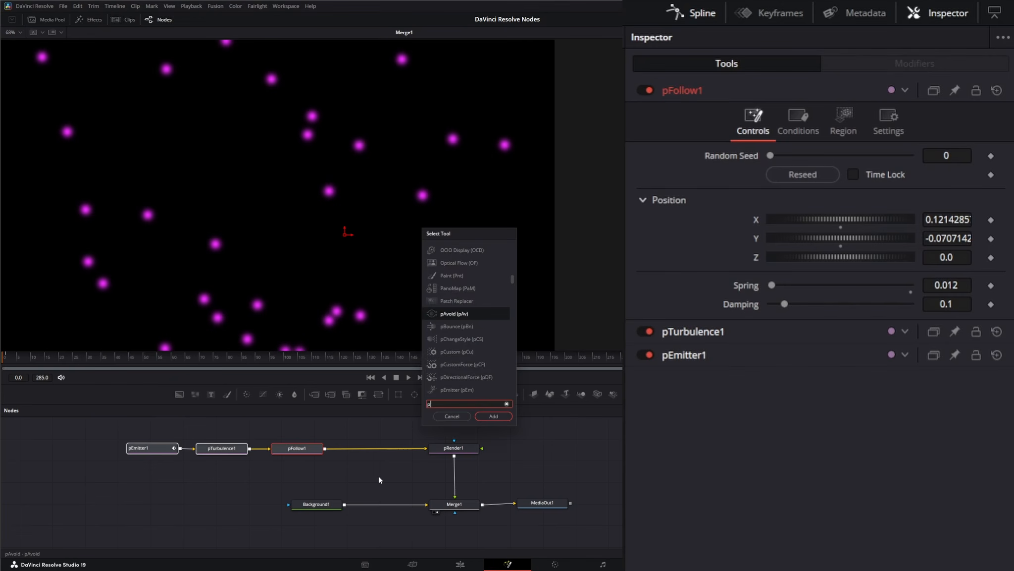
pyautogui.press('Return')
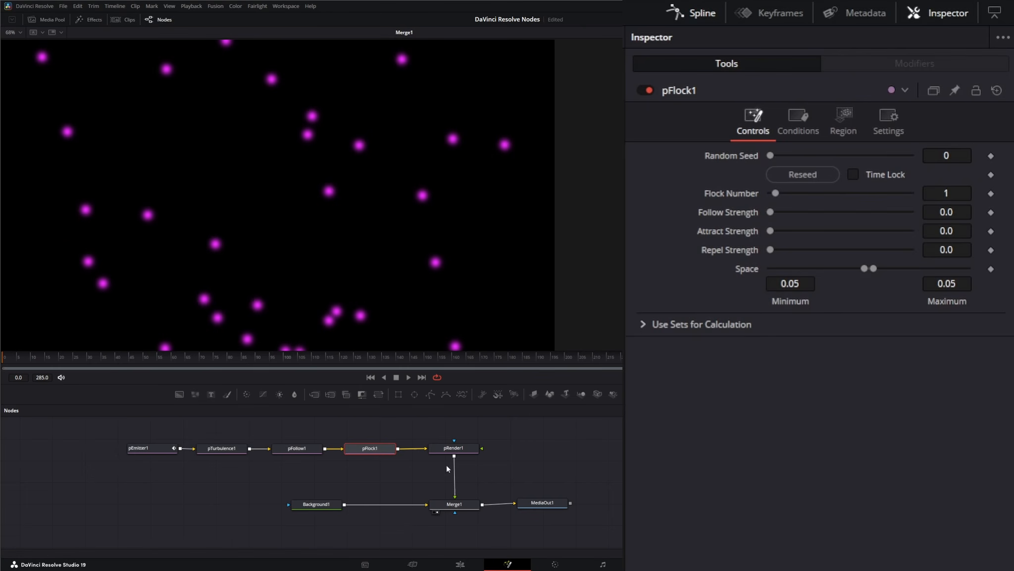
# - Set pFlock1's Region to All and its Region Mode to When inside region
pyautogui.click(844, 119)
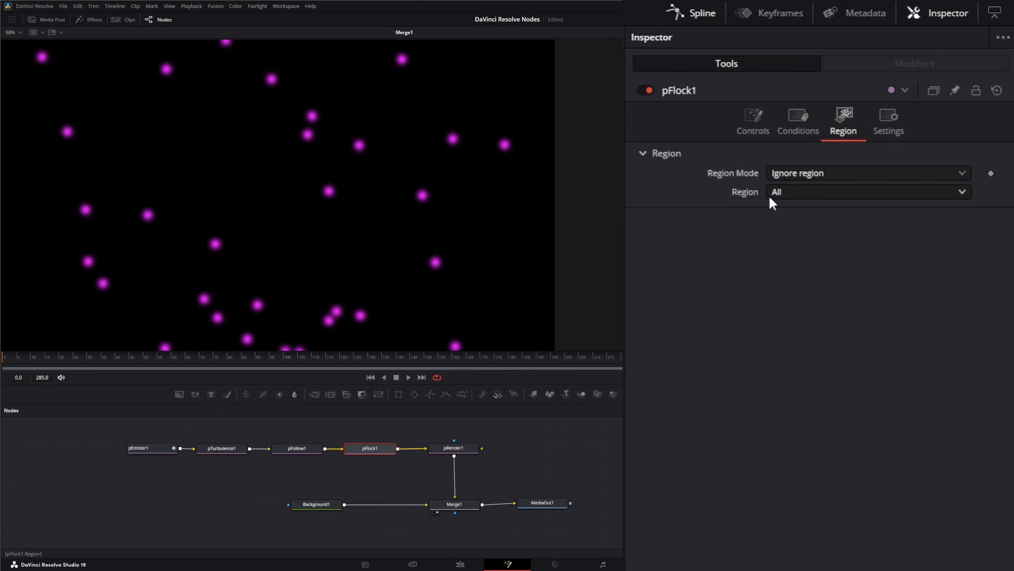
pyautogui.click(808, 192)
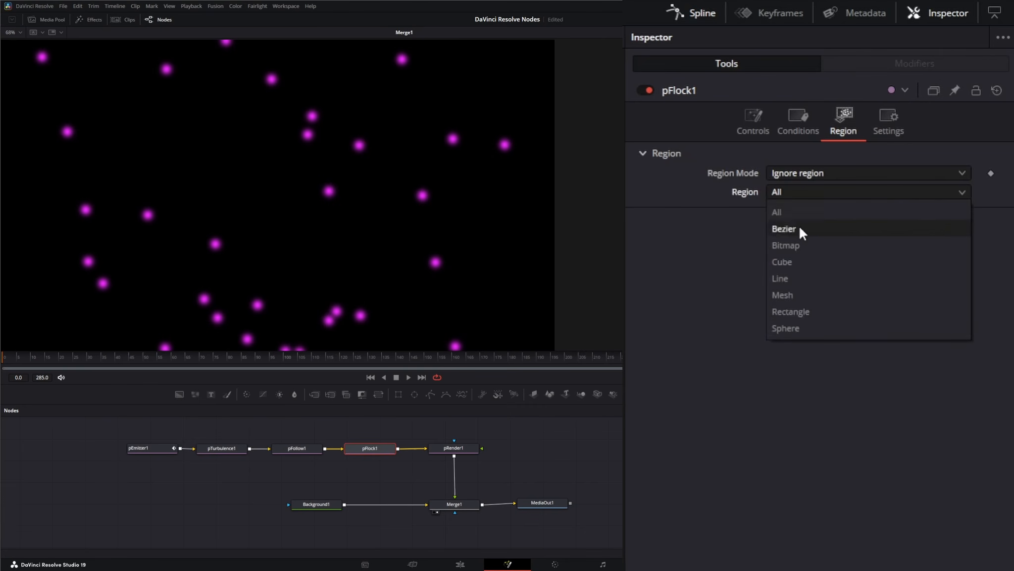
pyautogui.click(790, 210)
pyautogui.click(803, 174)
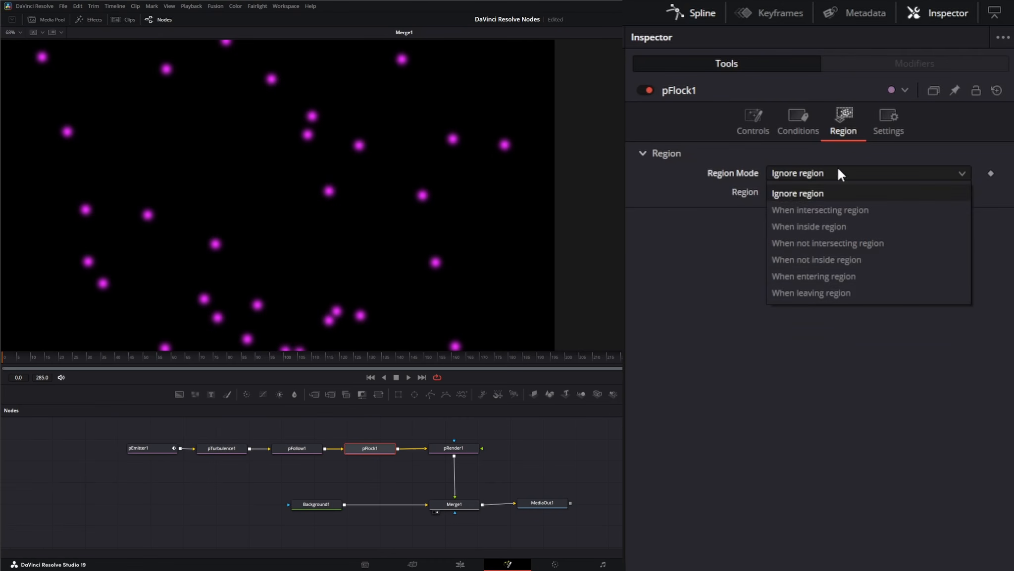
pyautogui.click(826, 227)
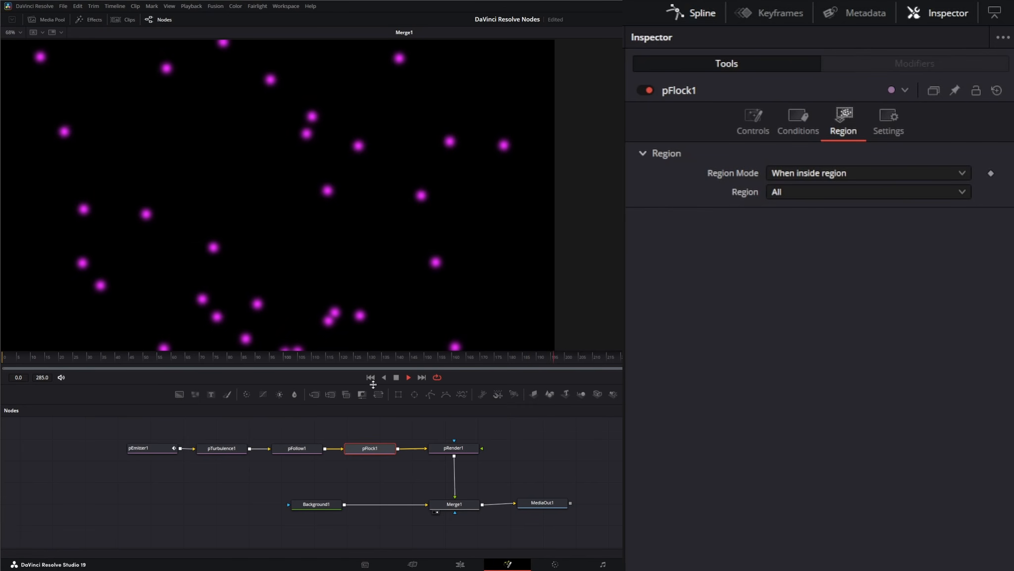
# - Set pFlock1's Flock Number to 12
pyautogui.click(752, 119)
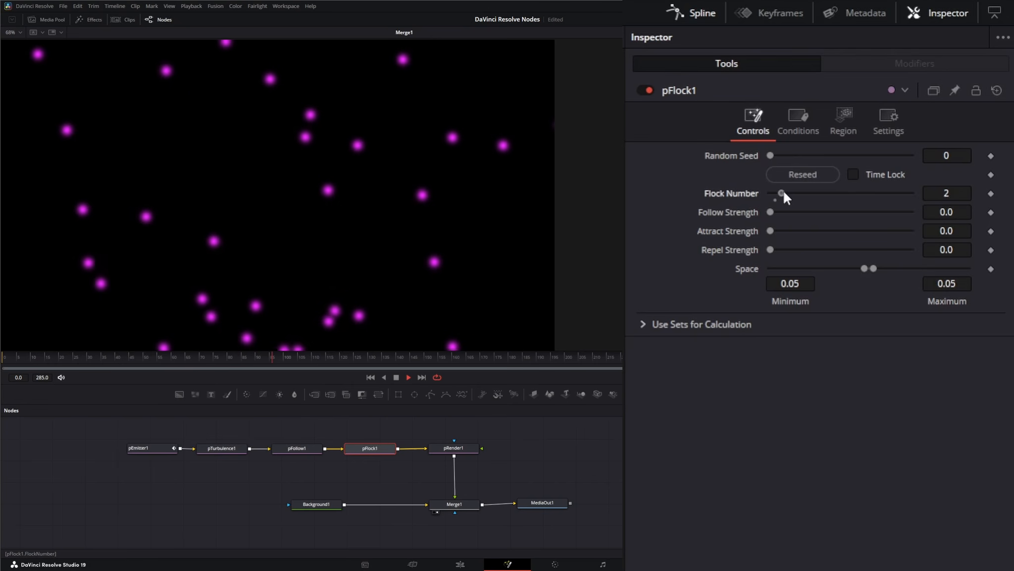
pyautogui.moveTo(783, 193); pyautogui.dragTo(810, 194)
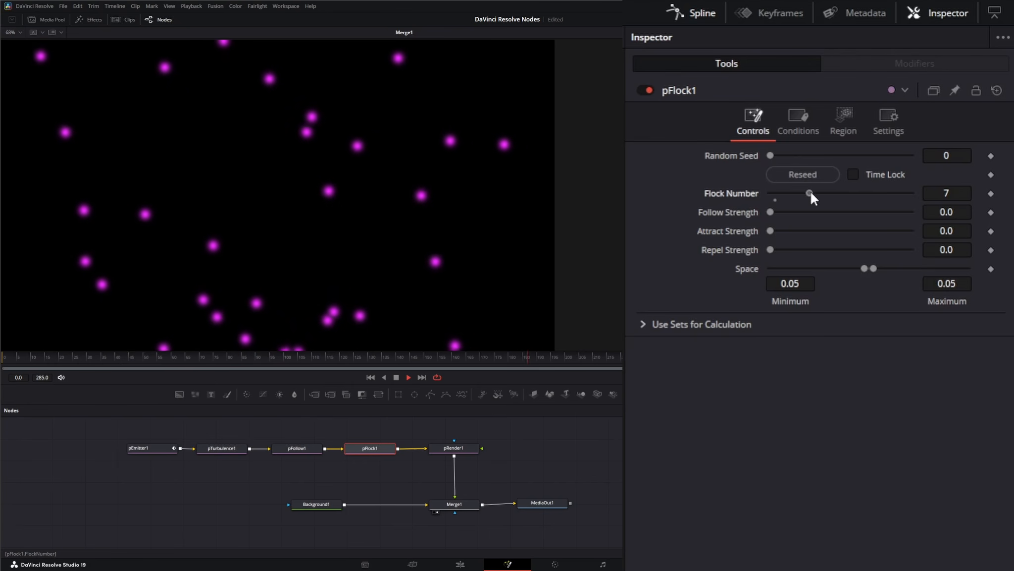
pyautogui.moveTo(811, 192); pyautogui.dragTo(838, 194)
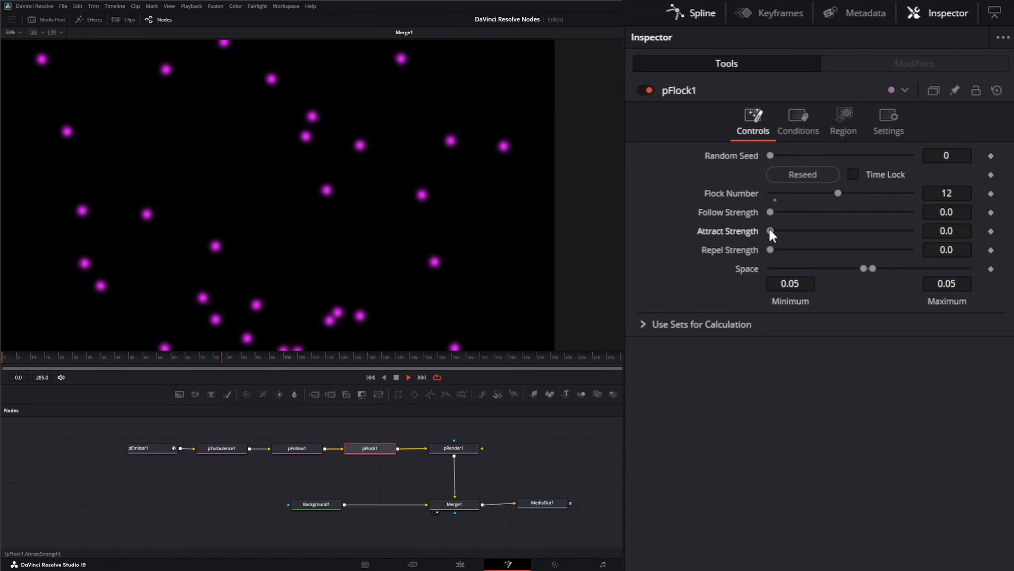
# - Adjust pFlock1's Follow Strength to 0.818 and Attract Strength to 0.241
pyautogui.moveTo(771, 229); pyautogui.dragTo(839, 232)
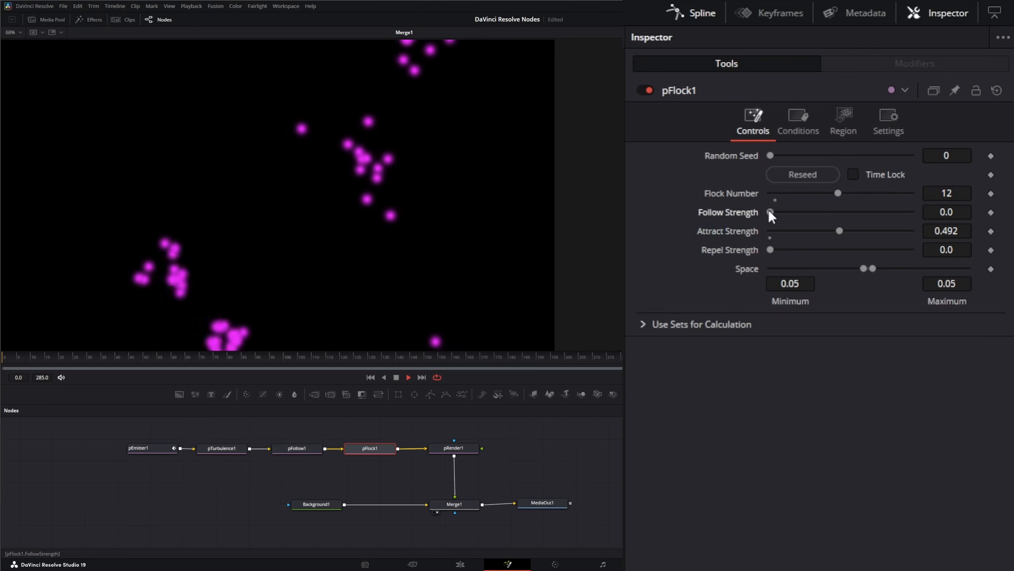
pyautogui.moveTo(768, 210); pyautogui.dragTo(914, 212)
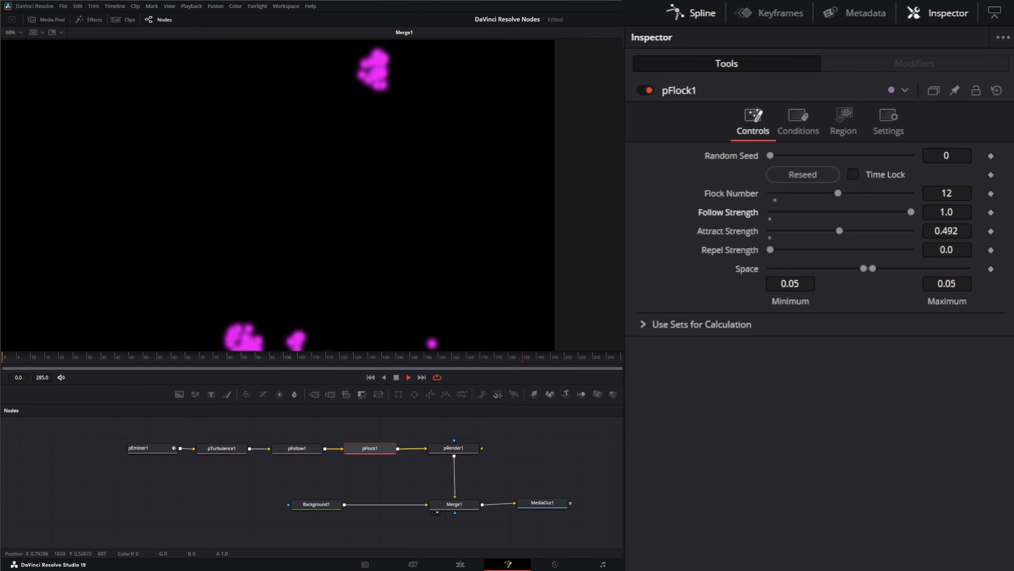
pyautogui.moveTo(840, 231); pyautogui.dragTo(805, 231)
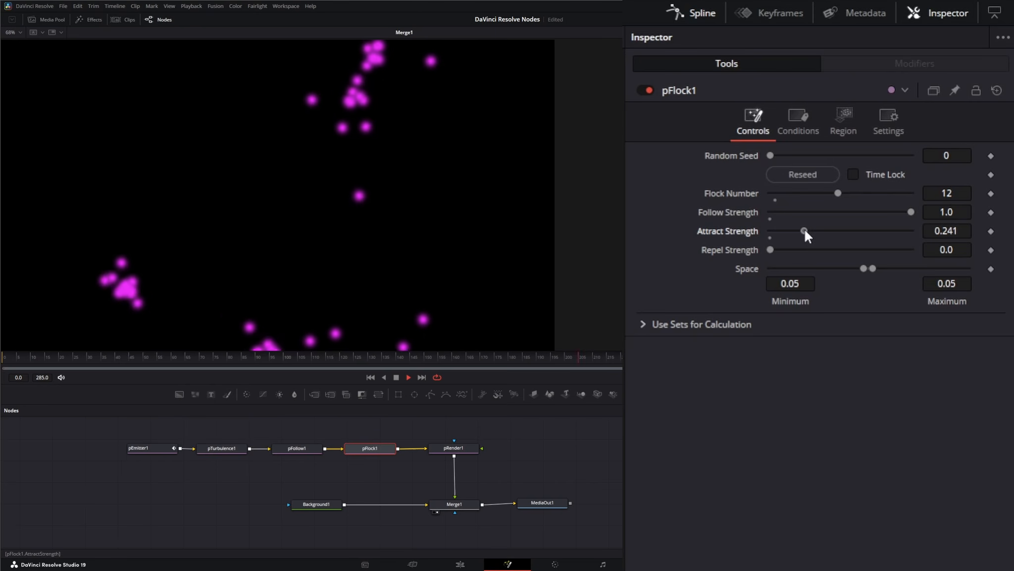
pyautogui.moveTo(912, 211); pyautogui.dragTo(882, 211)
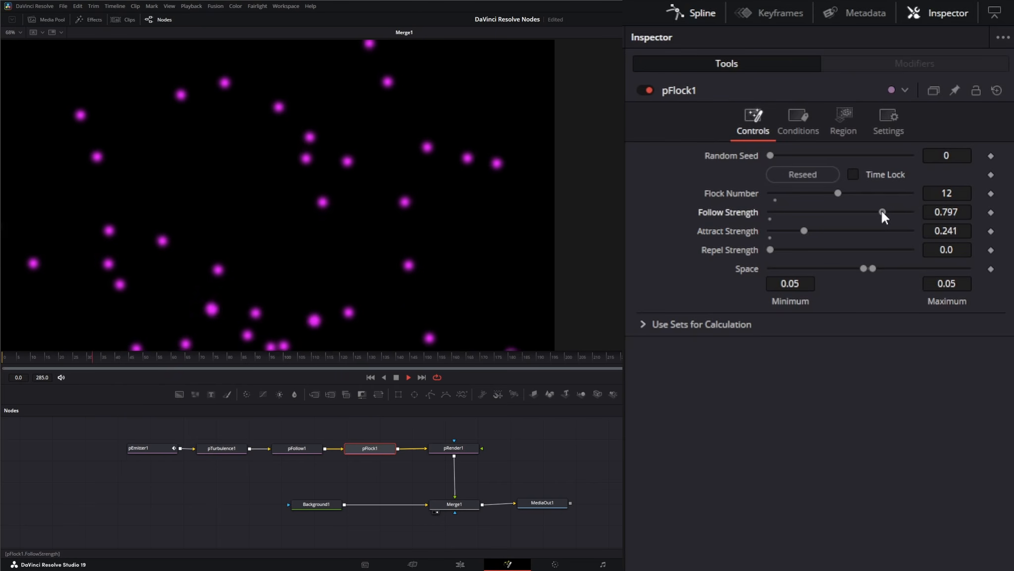
pyautogui.moveTo(882, 211); pyautogui.dragTo(886, 212)
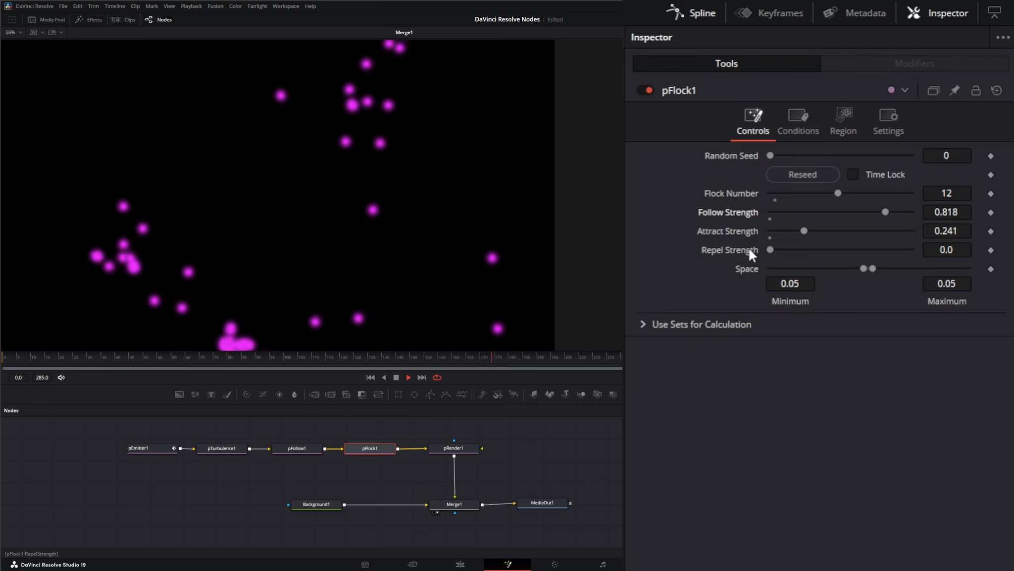
# - Set Repel Strength to 1.0 and the Space range to 0.0 minimum and 0.0324 maximum
pyautogui.moveTo(772, 250); pyautogui.dragTo(768, 249)
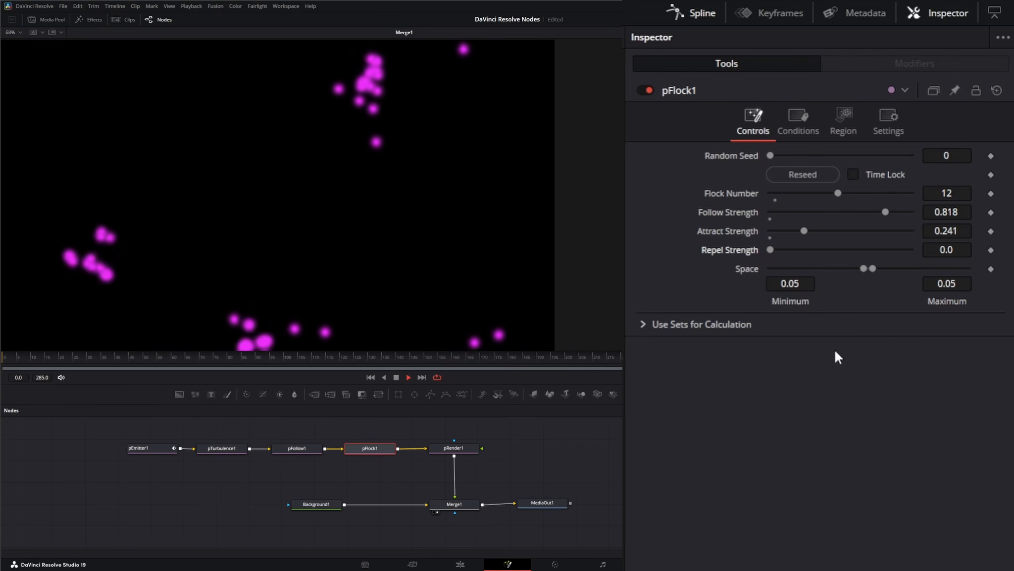
pyautogui.moveTo(768, 251); pyautogui.dragTo(958, 247)
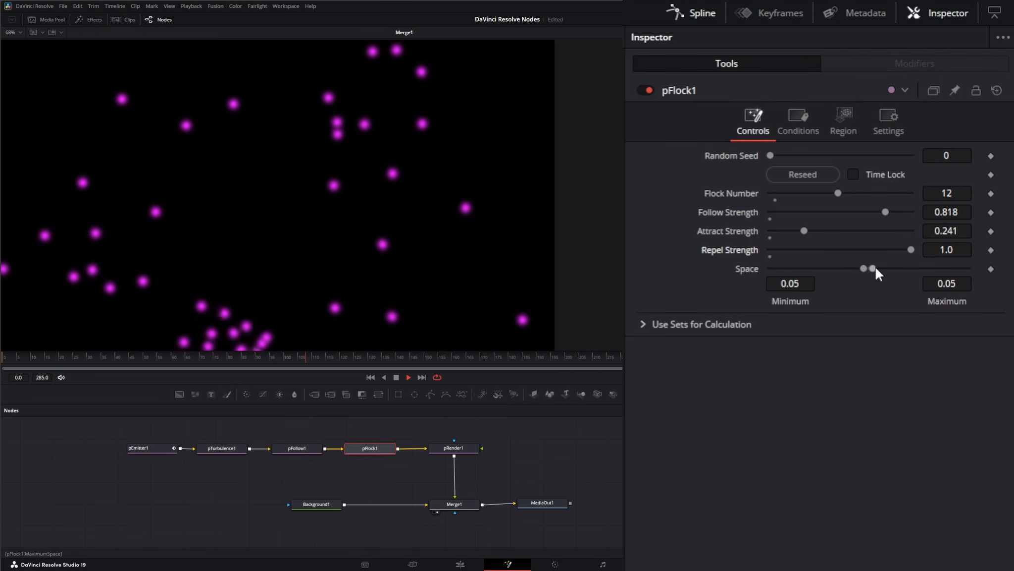
pyautogui.moveTo(864, 268); pyautogui.dragTo(831, 268)
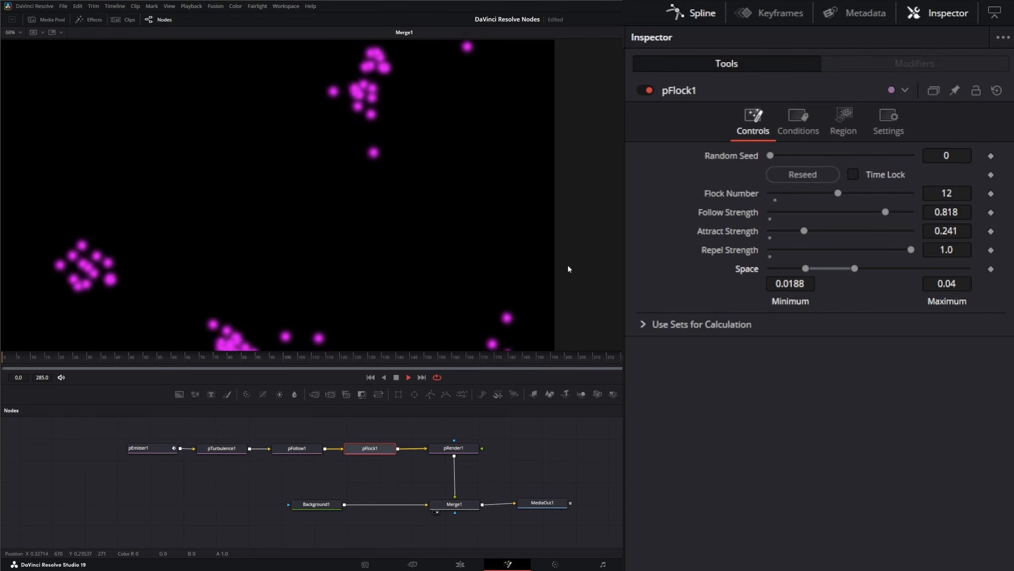
pyautogui.moveTo(805, 268); pyautogui.dragTo(753, 268)
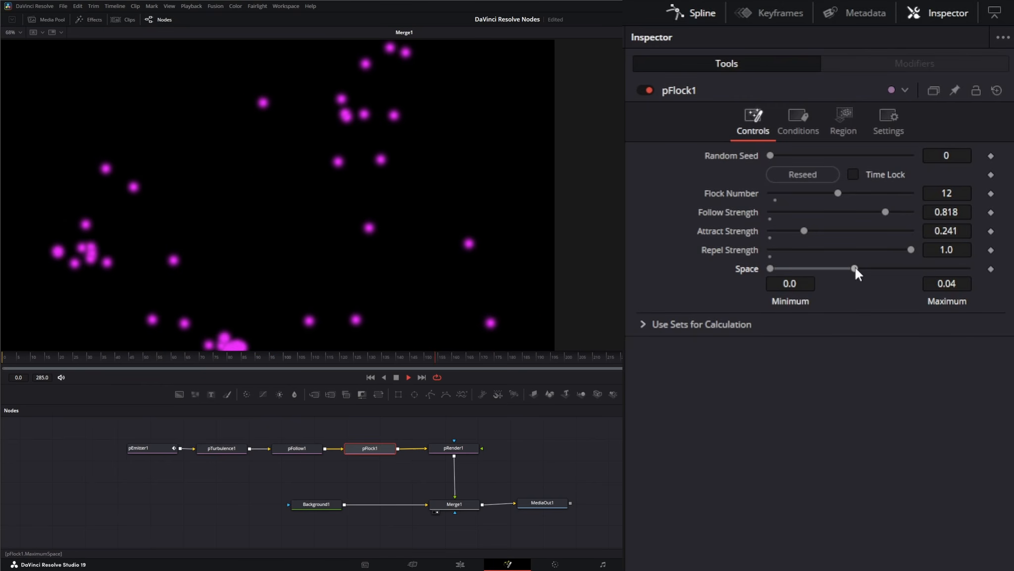
pyautogui.moveTo(854, 268); pyautogui.dragTo(808, 269)
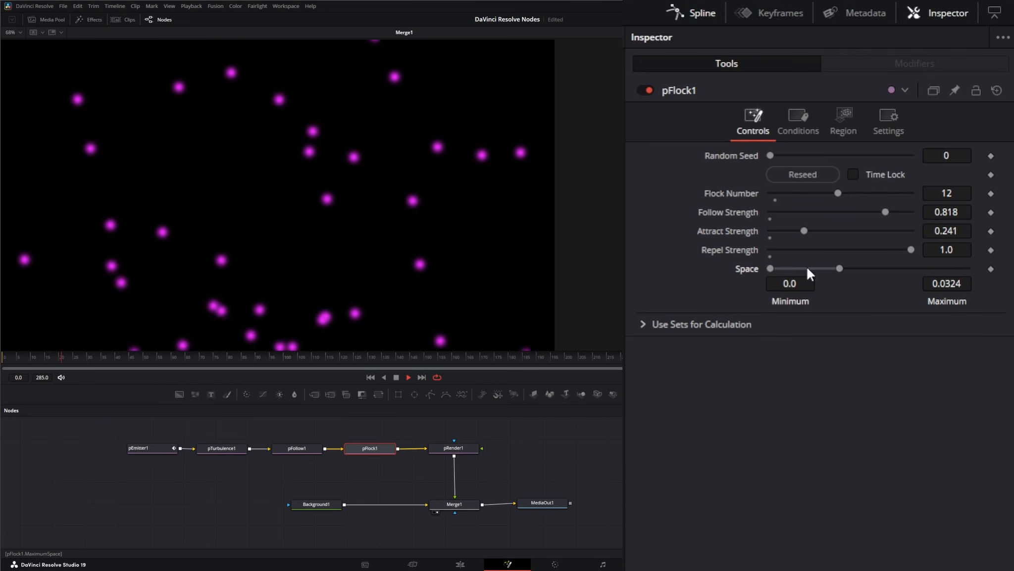
# - Review pFlock1's Conditions probability setting
pyautogui.click(804, 126)
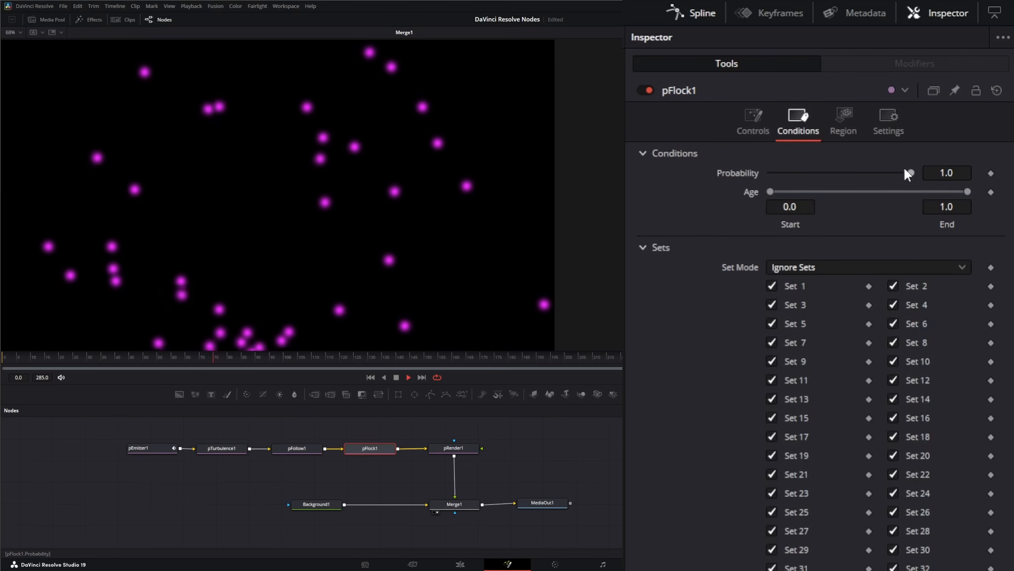
pyautogui.moveTo(911, 172); pyautogui.dragTo(942, 171)
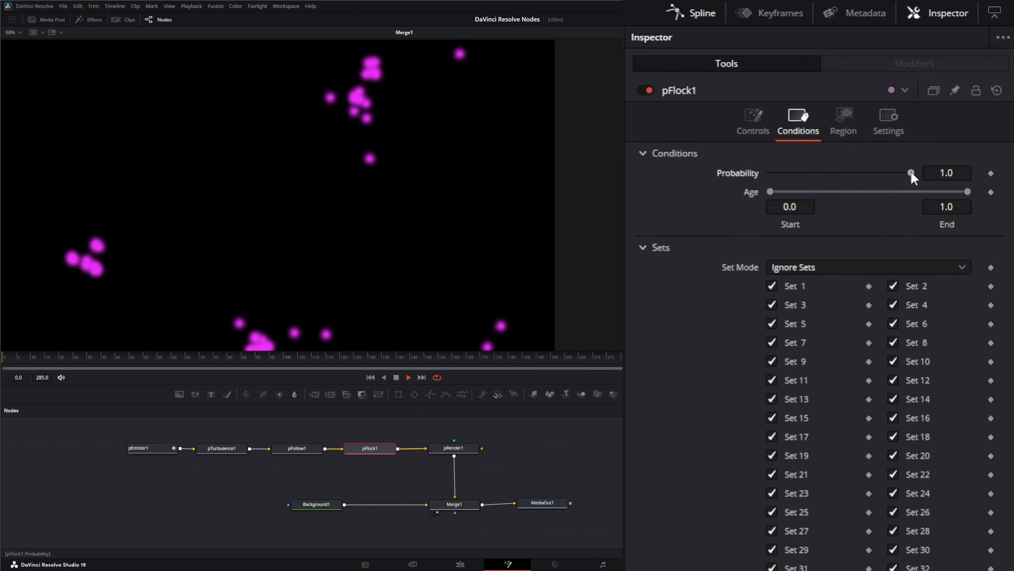
pyautogui.click(751, 117)
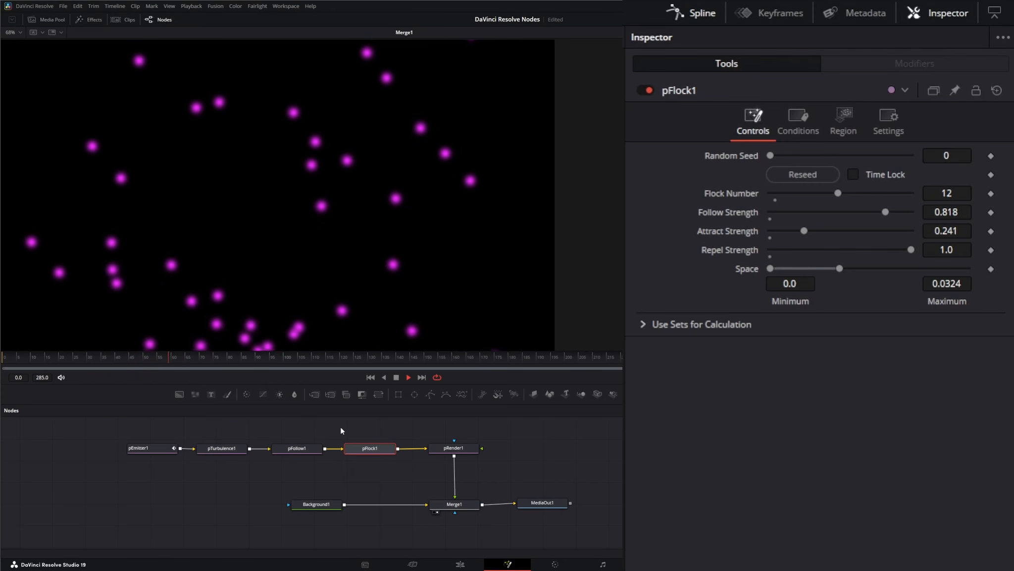
# - Temporarily pull pFollow1 out of the particle chain and reconnect it before pFlock1
pyautogui.moveTo(340, 427); pyautogui.dragTo(391, 465)
pyautogui.moveTo(271, 423); pyautogui.dragTo(309, 484)
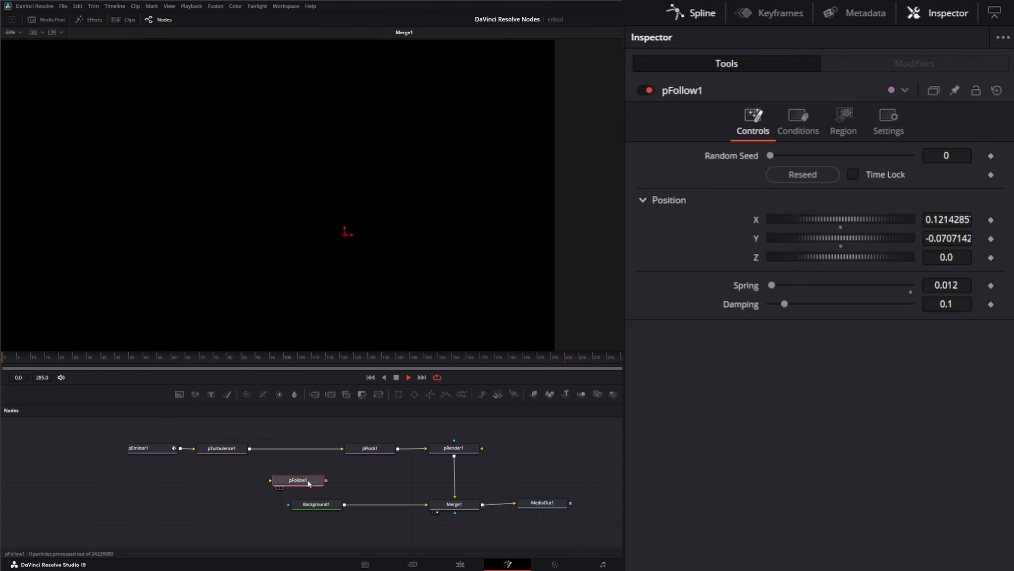
pyautogui.click(378, 451)
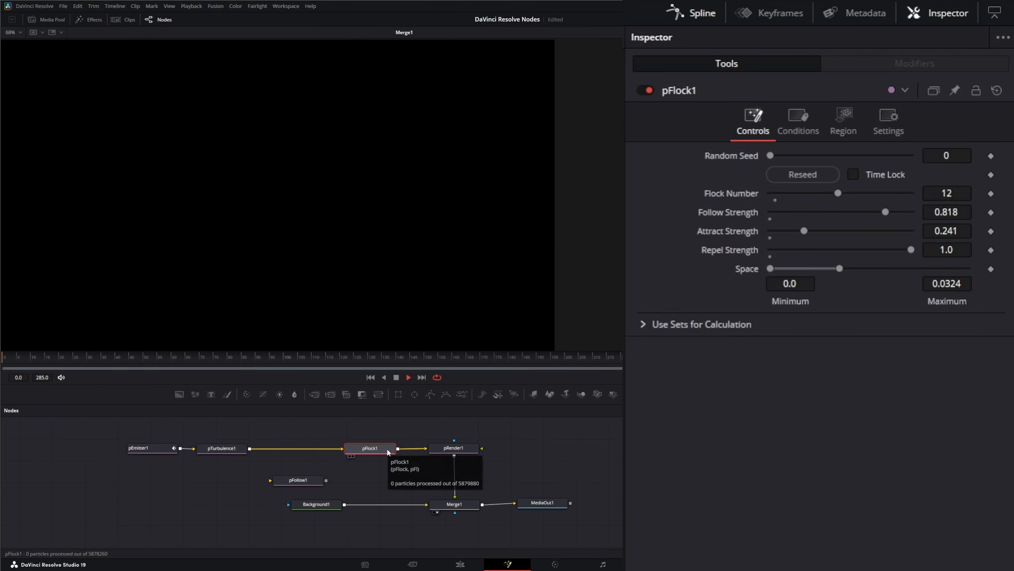
pyautogui.press('space')
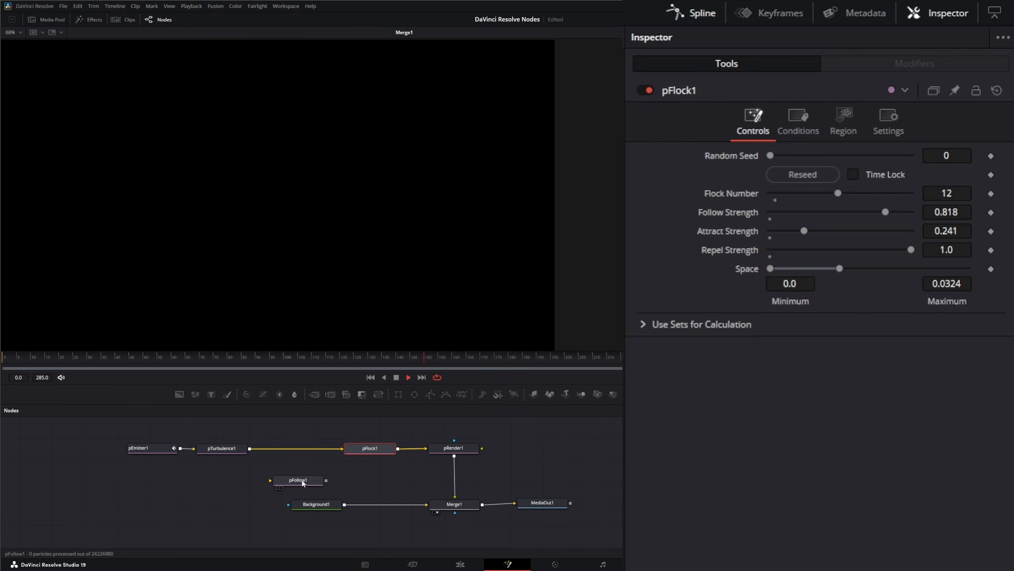
pyautogui.click(296, 450)
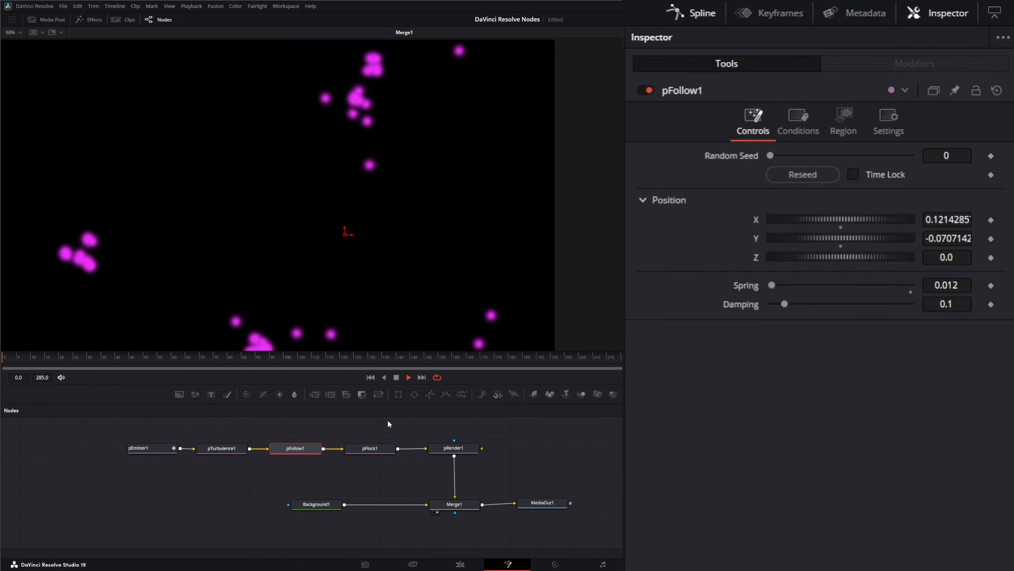
# - Move the pFollow1 target toward the upper left of the frame and set its Spring to 0.032
pyautogui.moveTo(346, 231); pyautogui.dragTo(140, 95)
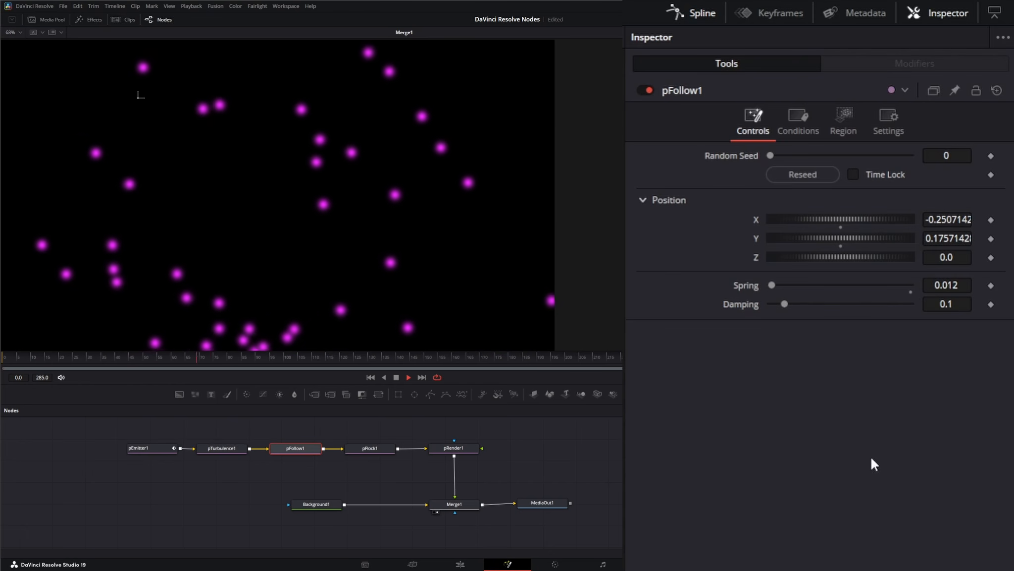
pyautogui.click(955, 285)
pyautogui.write('6')
pyautogui.press('Return')
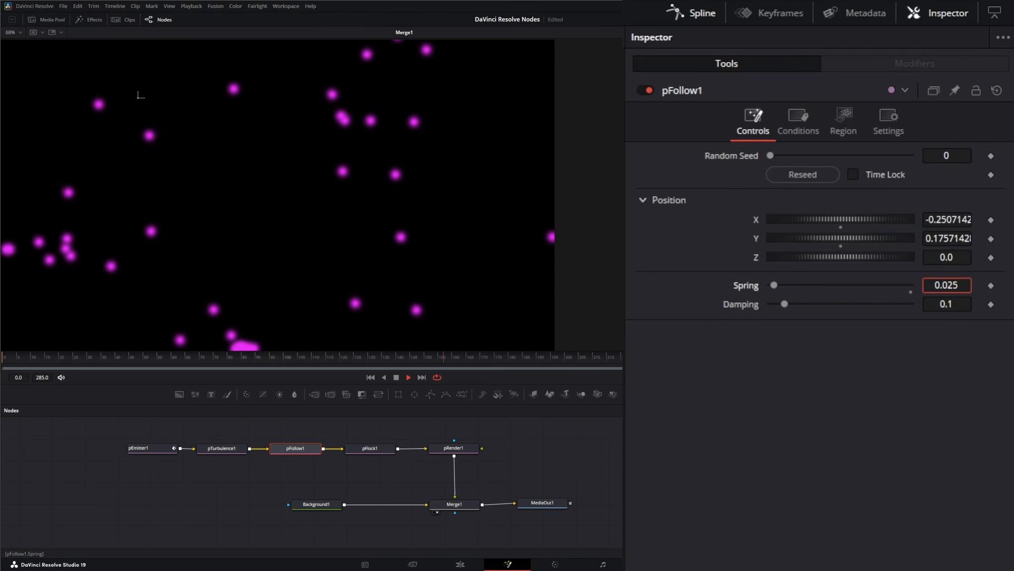
pyautogui.moveTo(955, 285); pyautogui.dragTo(958, 285)
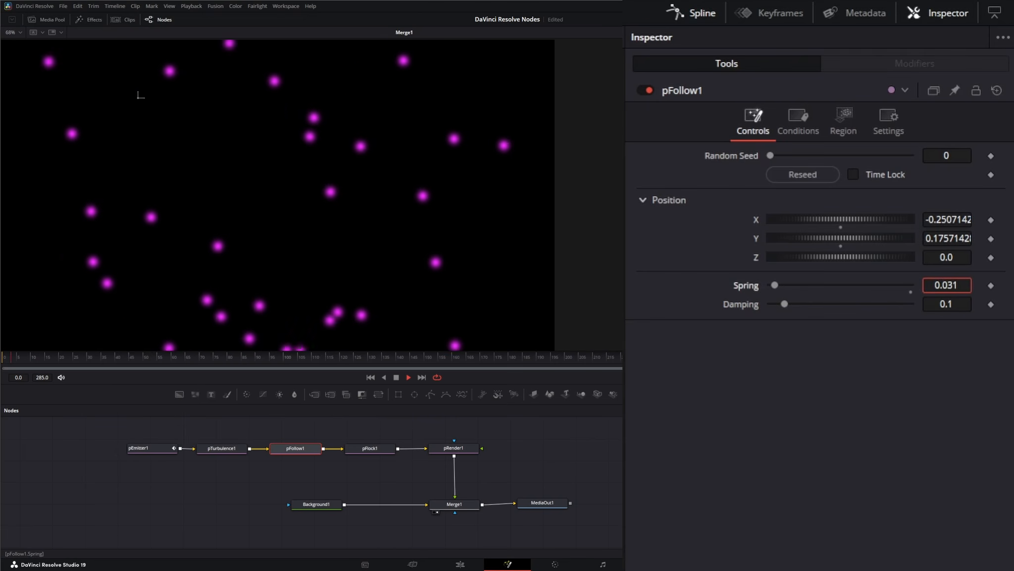
pyautogui.moveTo(959, 286); pyautogui.dragTo(991, 285)
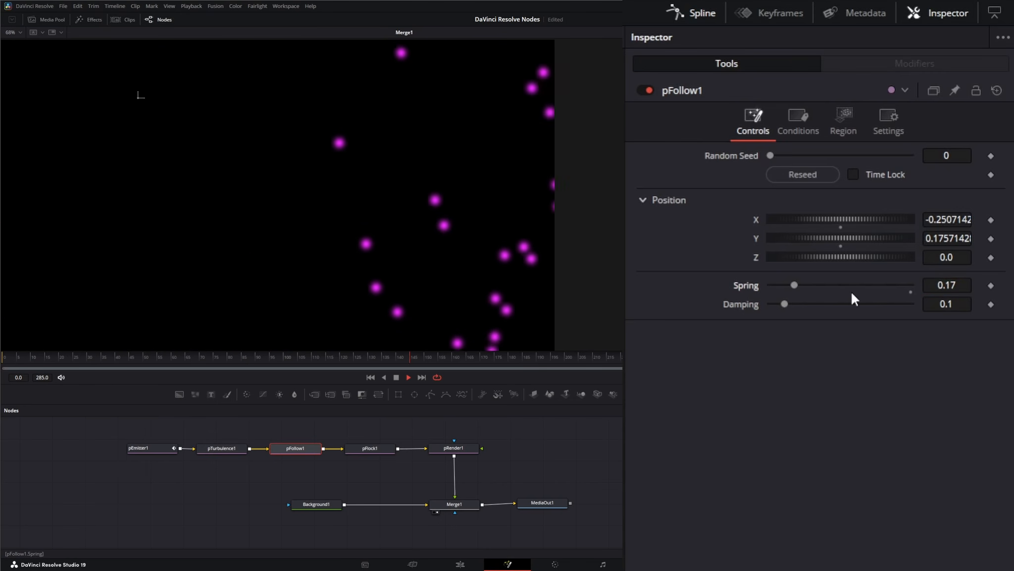
pyautogui.moveTo(794, 286); pyautogui.dragTo(776, 286)
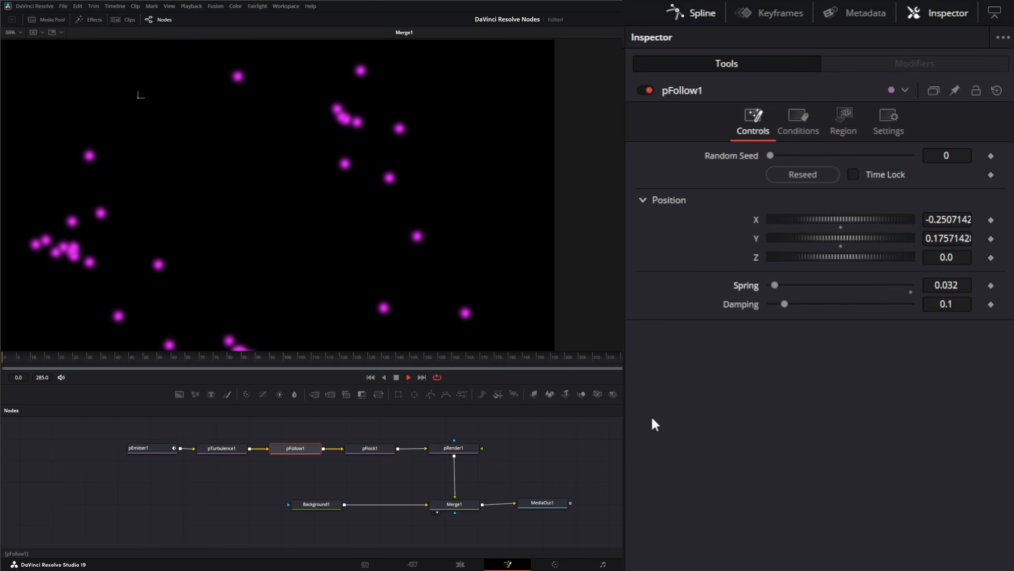
pyautogui.click(389, 449)
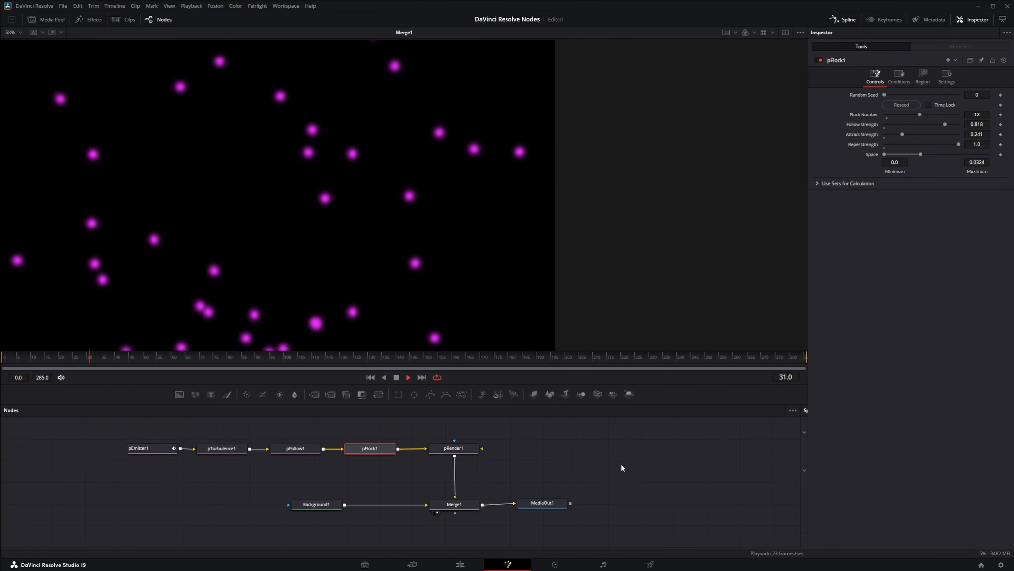